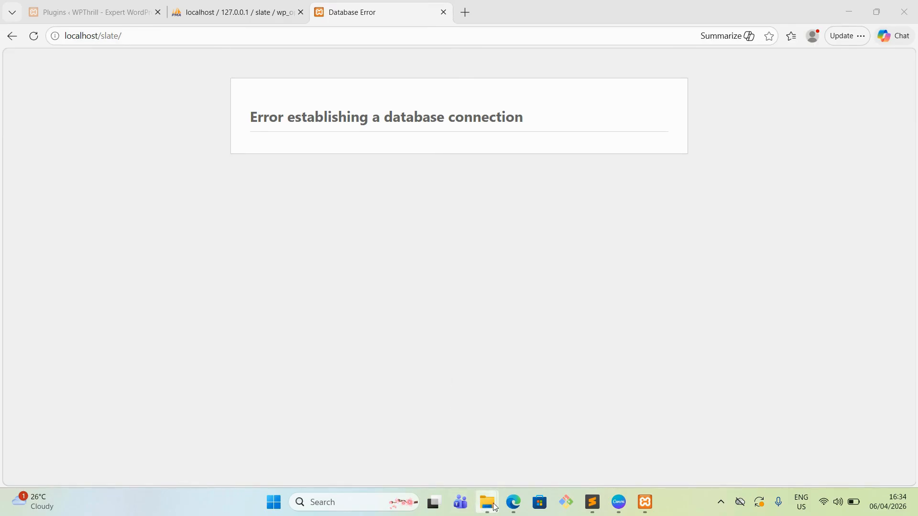
Step: Switch to File Explorer and open the php folder inside the xampp folder on drive D
mouse_move(483, 506)
click(465, 430)
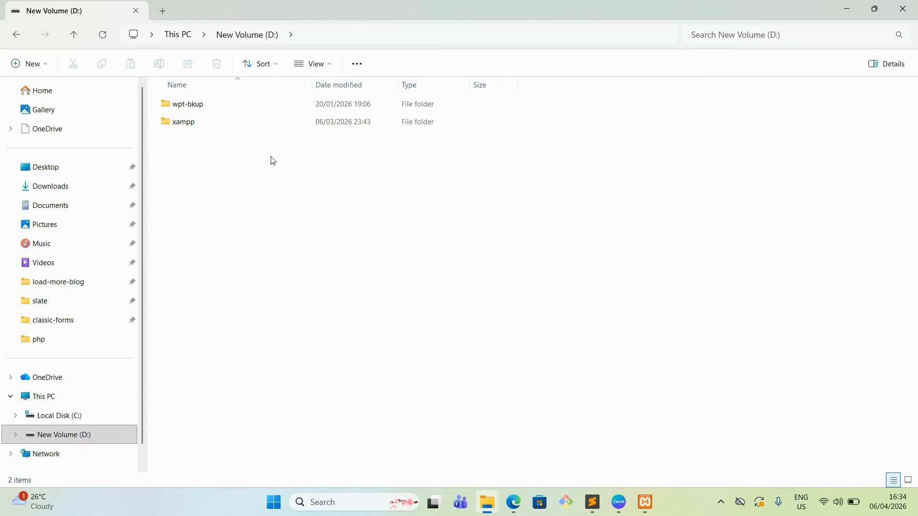
double_click(195, 129)
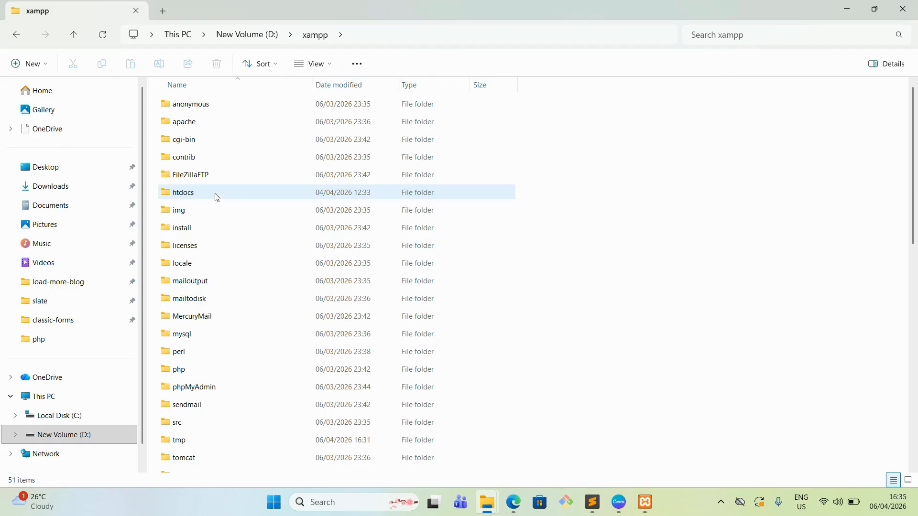
scroll(216, 196, down, 2)
scroll(217, 191, up, 2)
click(208, 374)
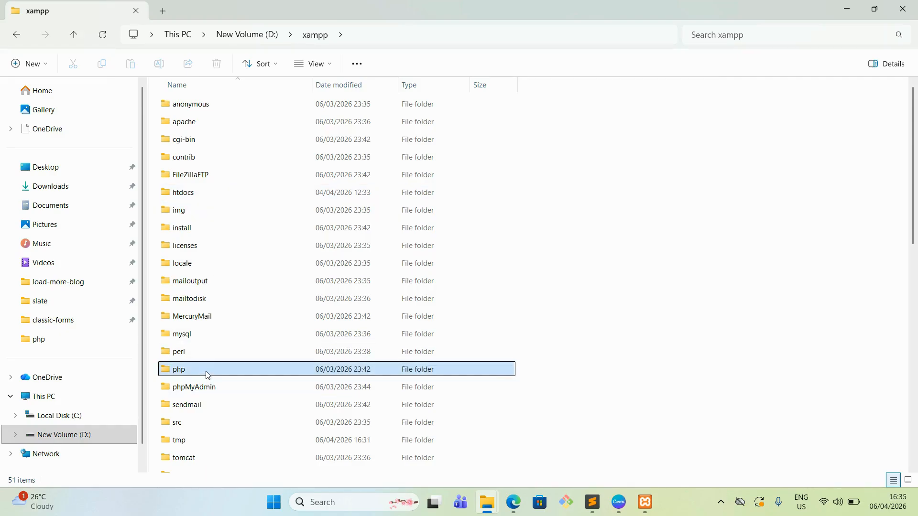
double_click(207, 375)
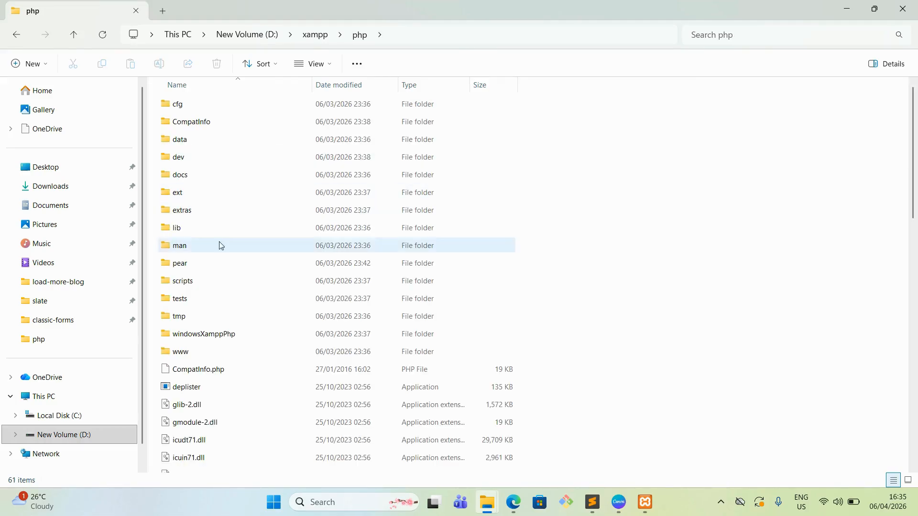
Step: Open the php configuration settings file (php.ini) from the php folder
scroll(242, 244, down, 10)
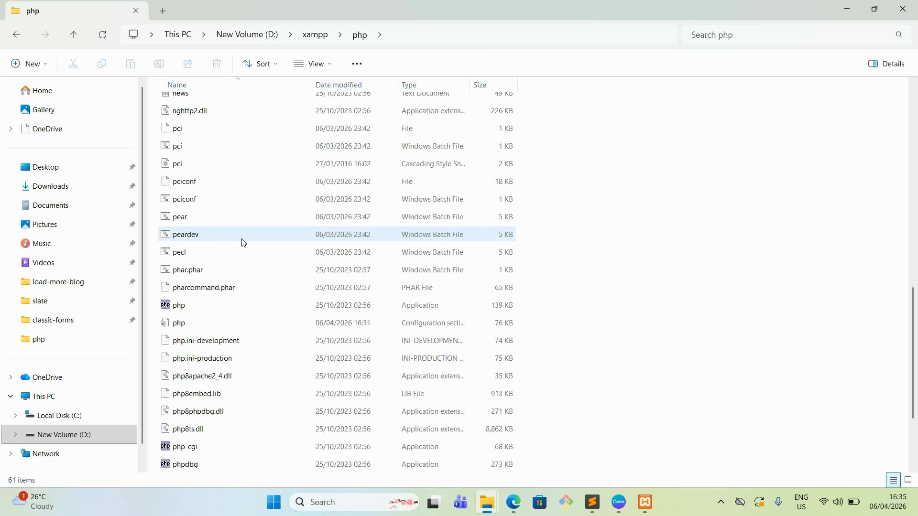
scroll(243, 242, down, 2)
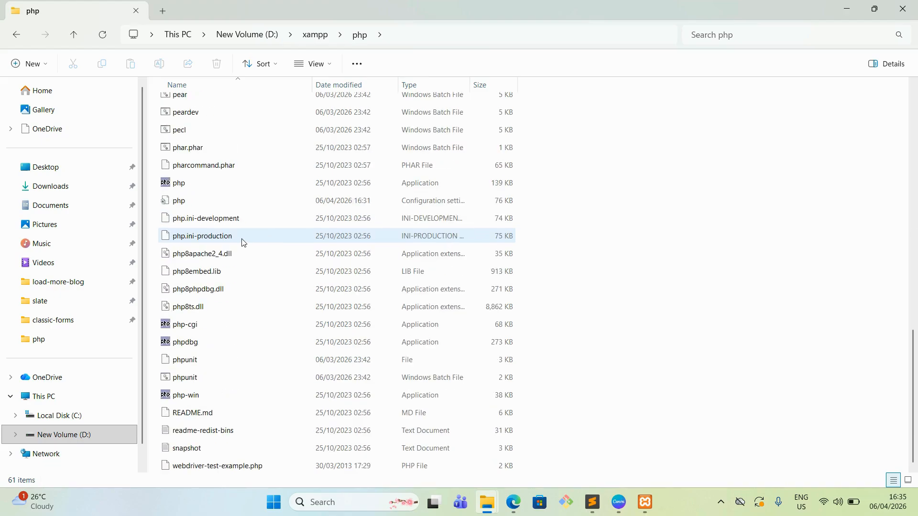
double_click(324, 205)
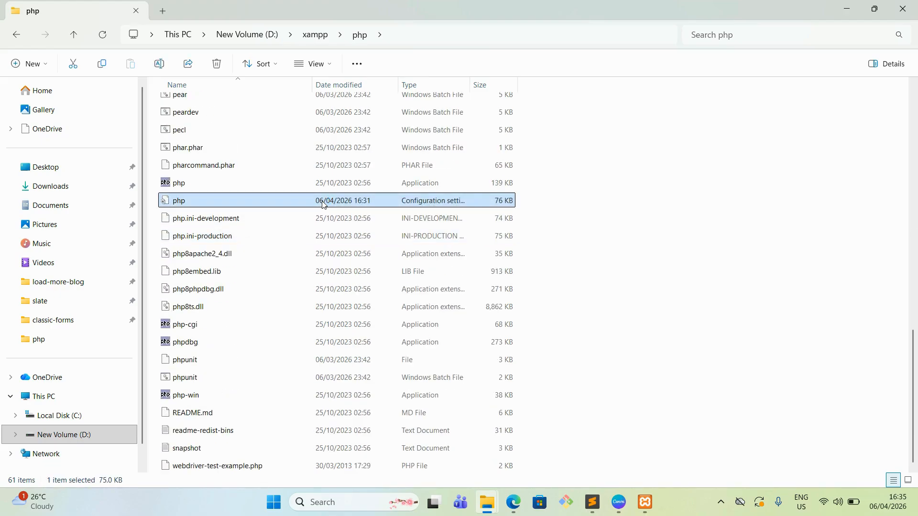
click(256, 66)
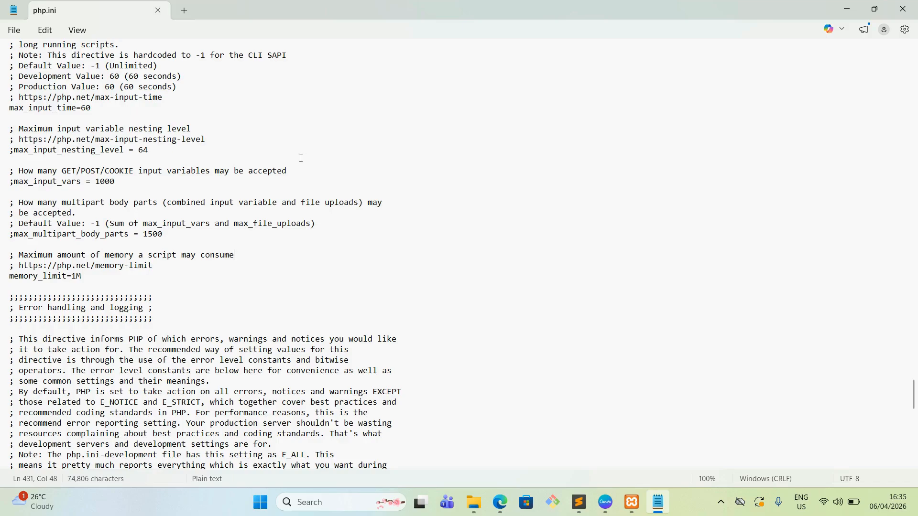
Step: Find the memory_limit directive in php.ini
scroll(301, 158, up, 15)
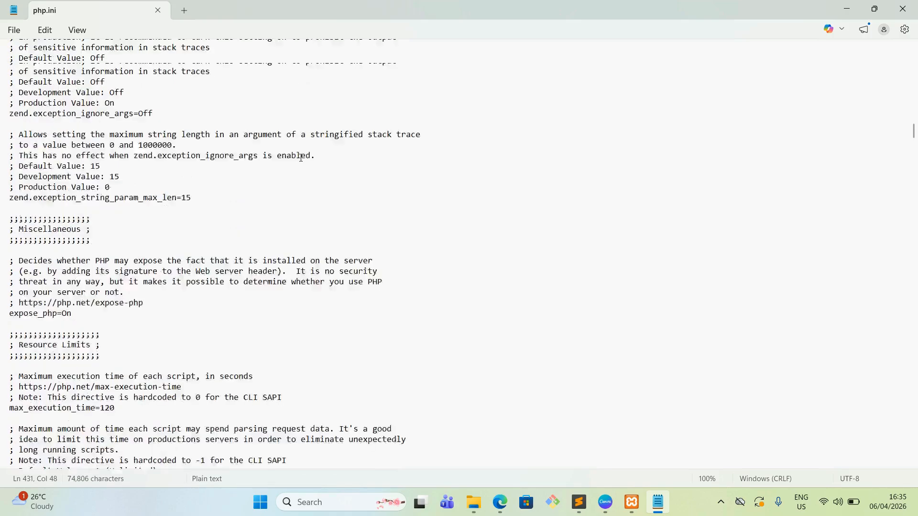
scroll(301, 157, down, 8)
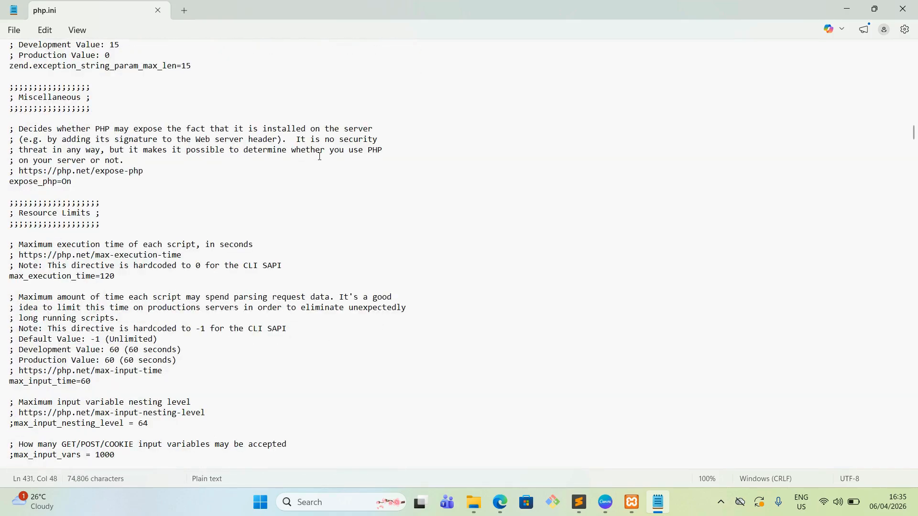
key(ctrl+f)
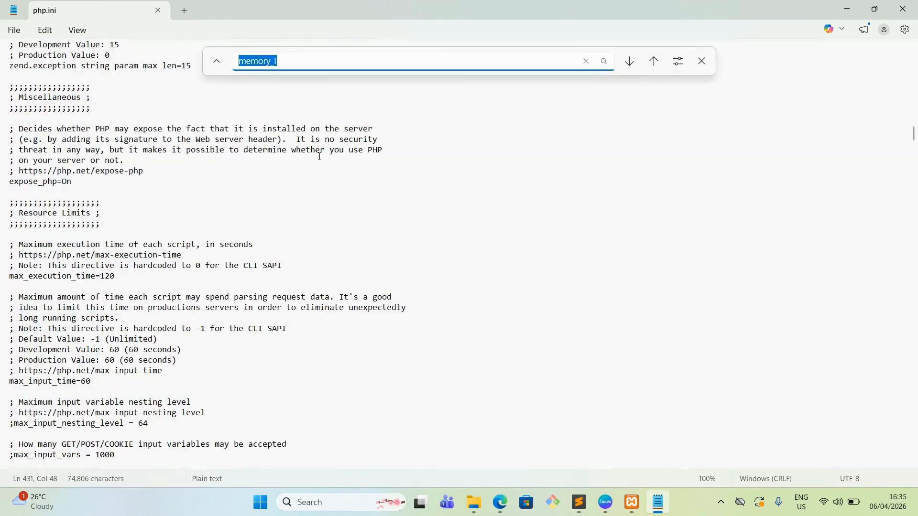
text(m)
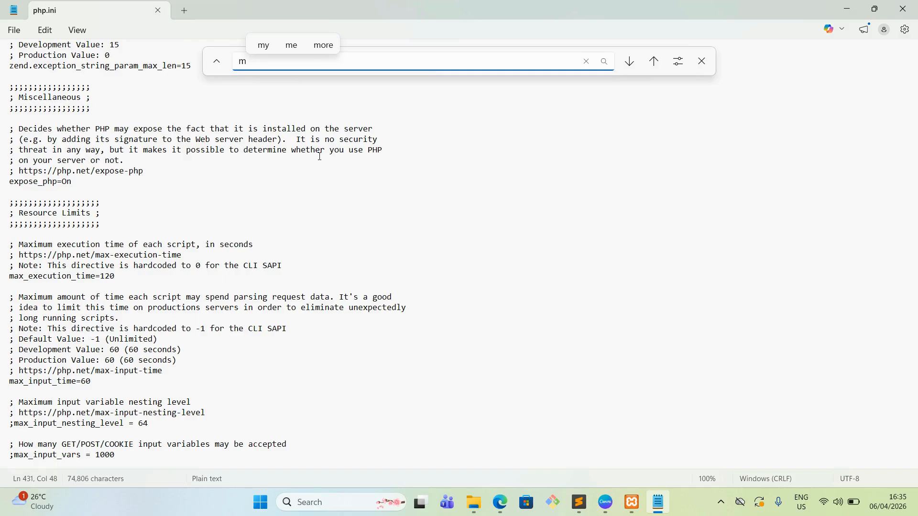
text(emory)
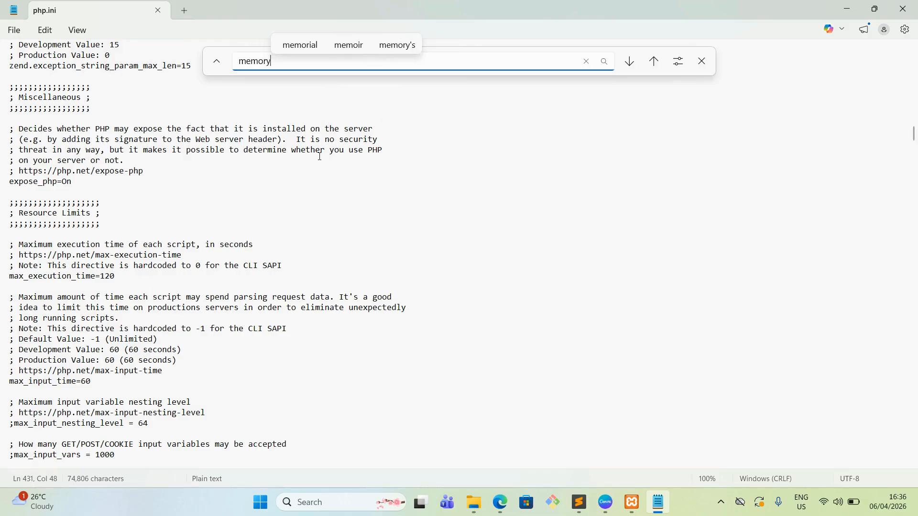
text(_)
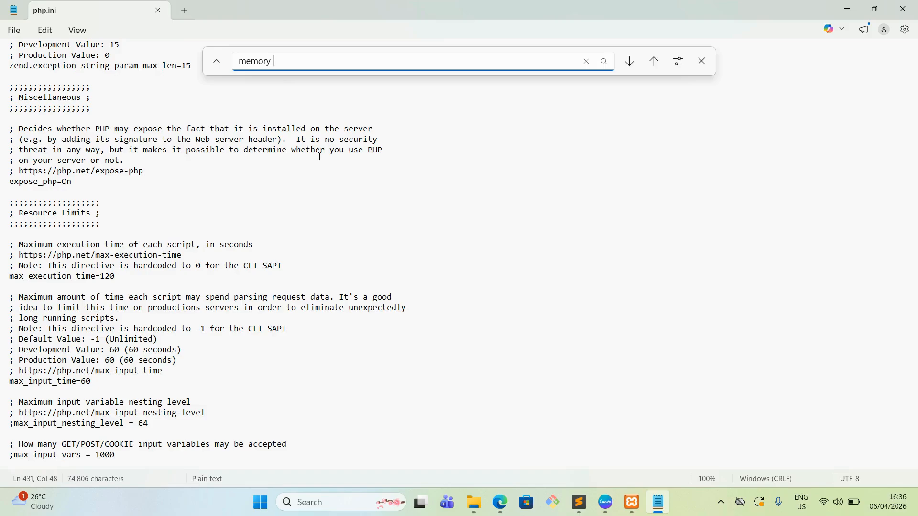
text(lmit)
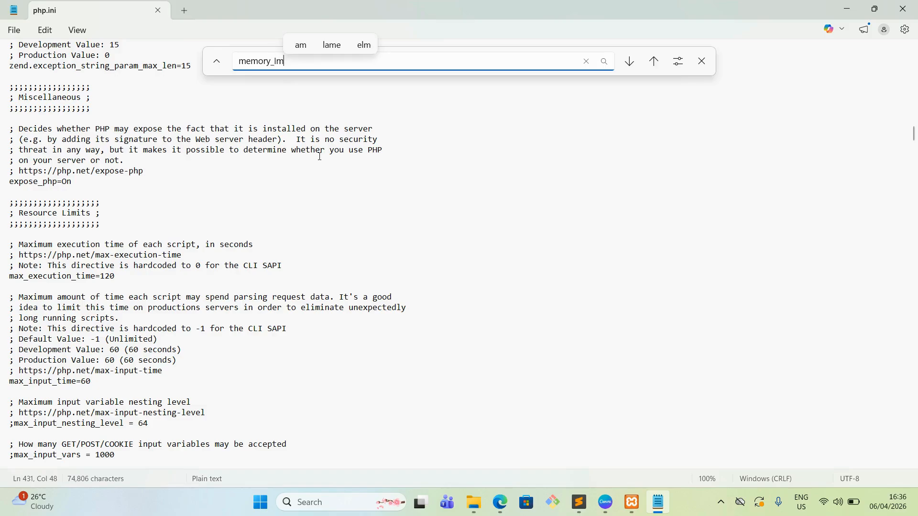
key(Left)
key(Left)
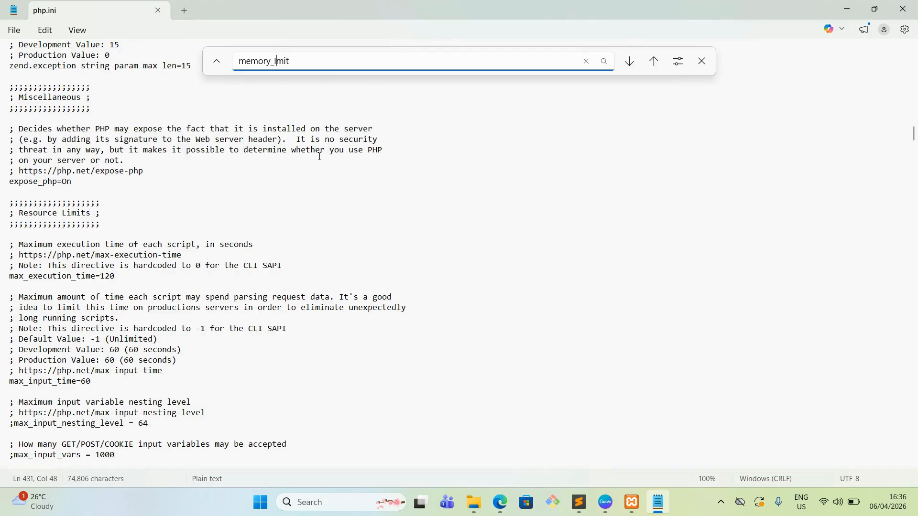
text(i)
key(Return)
scroll(246, 258, down, 3)
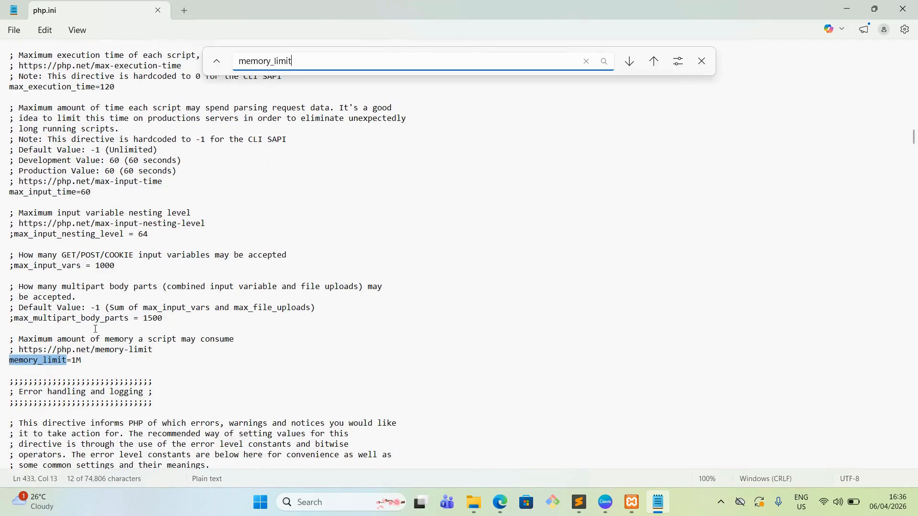
Step: Set the memory_limit value to 512M in php.ini
click(75, 361)
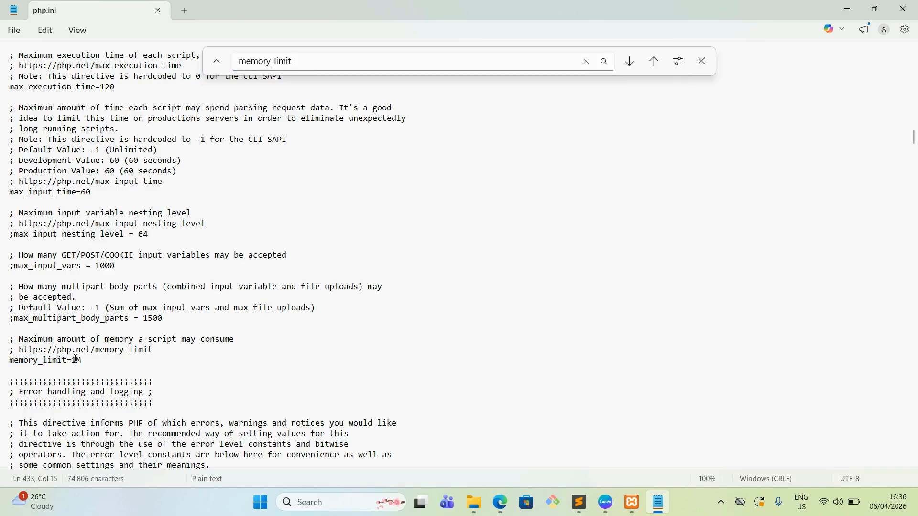
drag(71, 361, 77, 362)
text(512)
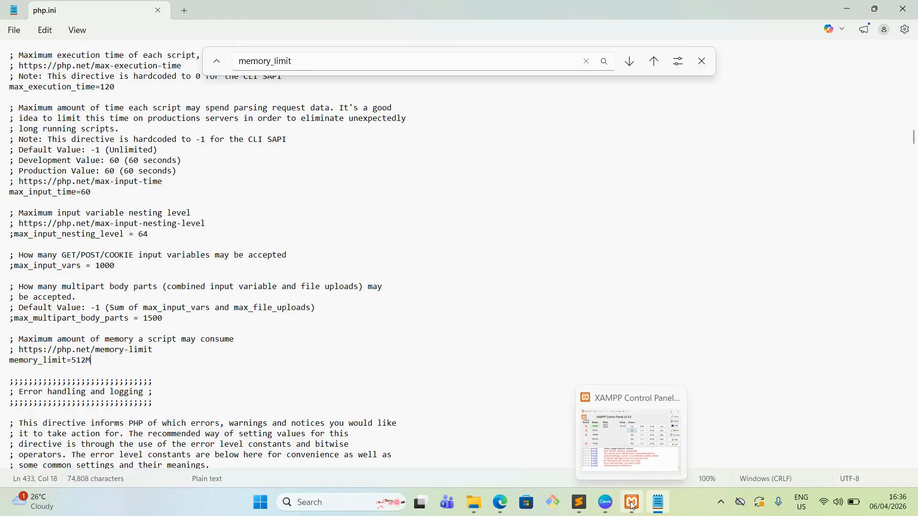
Step: Switch to the XAMPP Control Panel, restart the Apache module and start the MySQL module
click(631, 437)
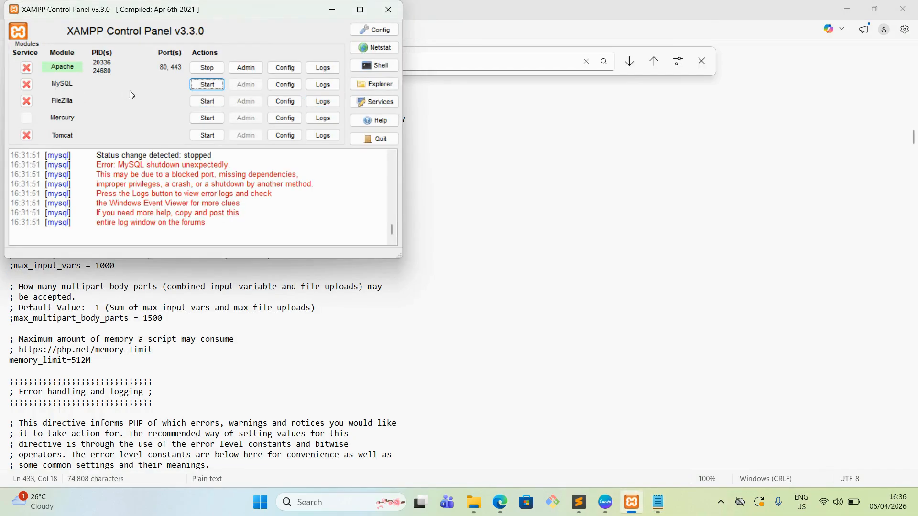
drag(222, 13, 373, 78)
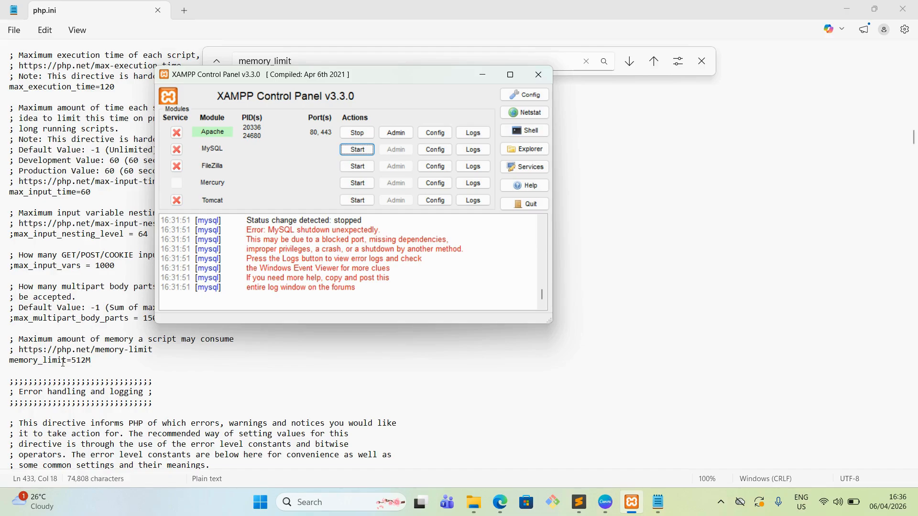
click(98, 362)
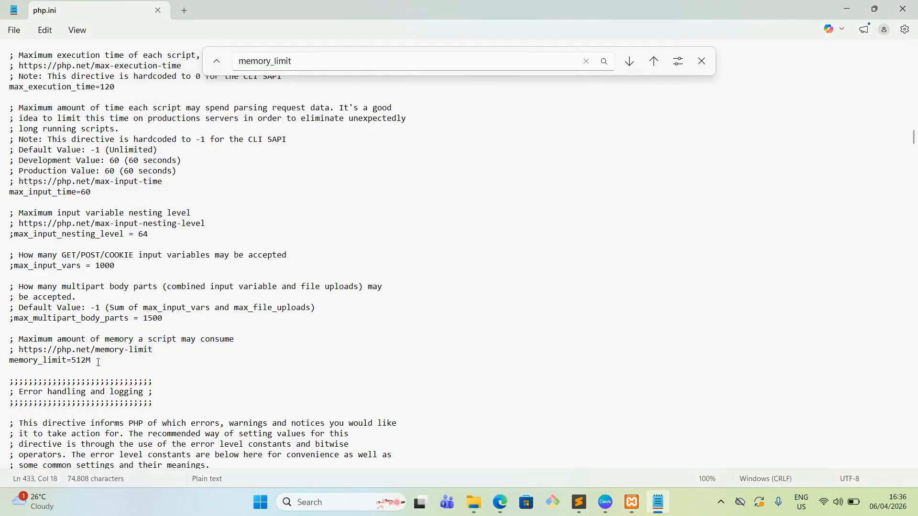
mouse_move(632, 502)
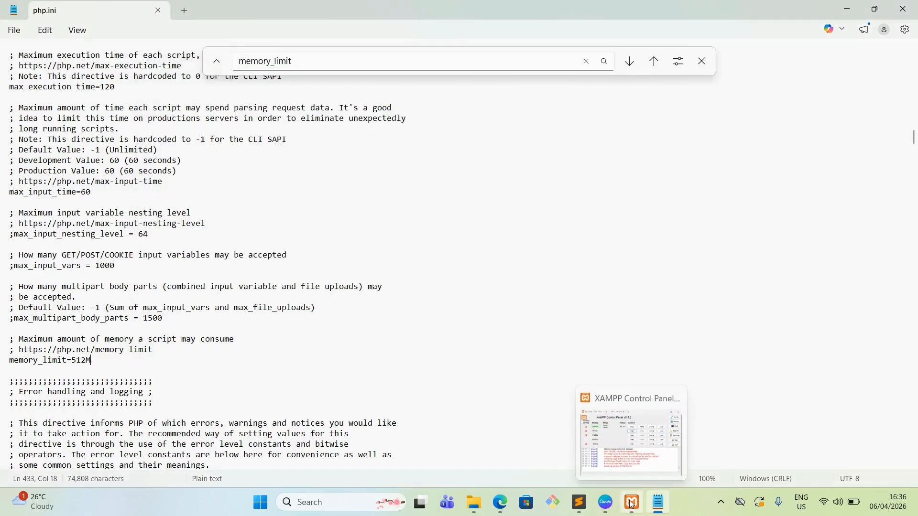
click(627, 452)
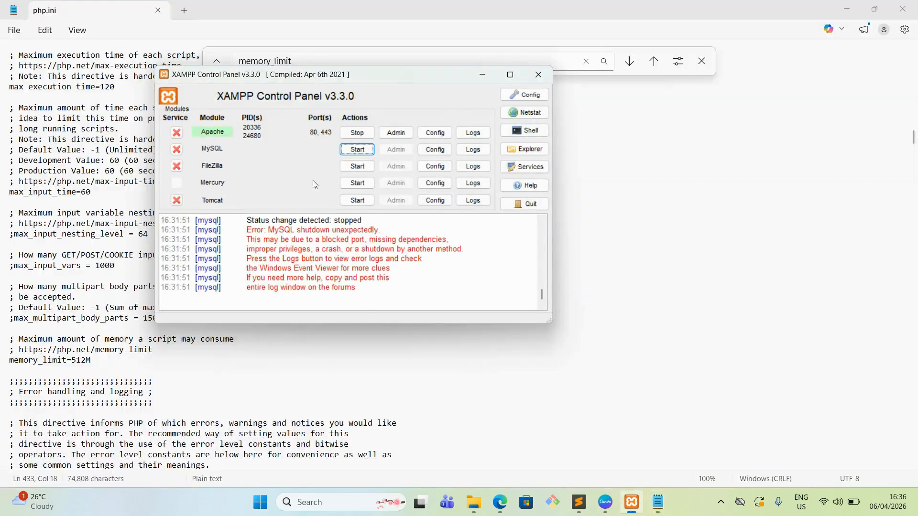
click(355, 134)
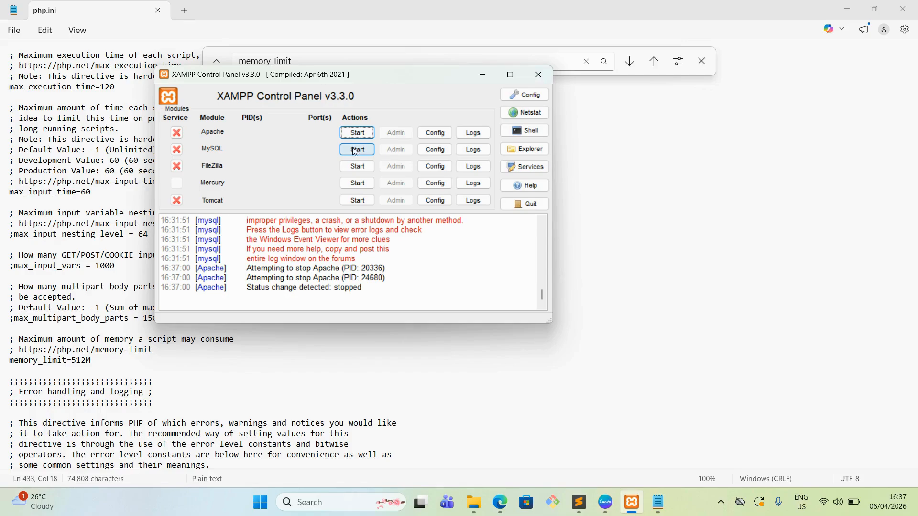
click(359, 134)
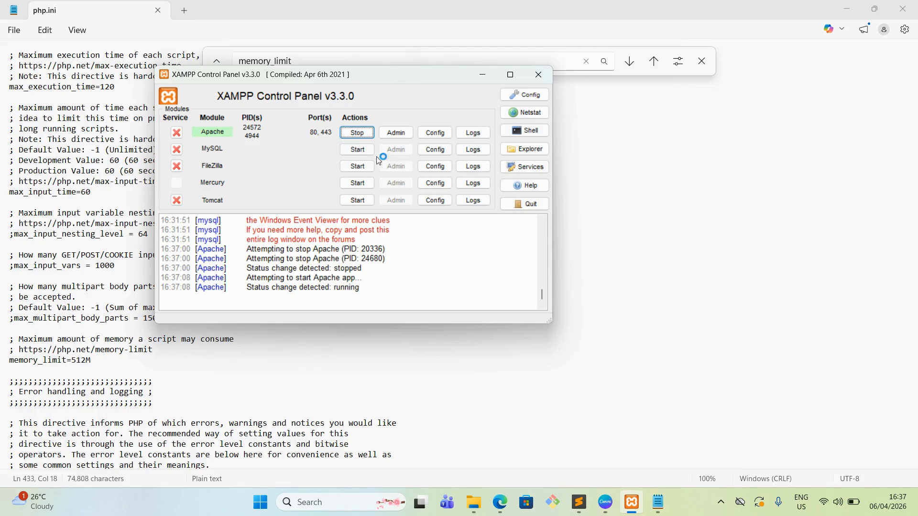
click(372, 150)
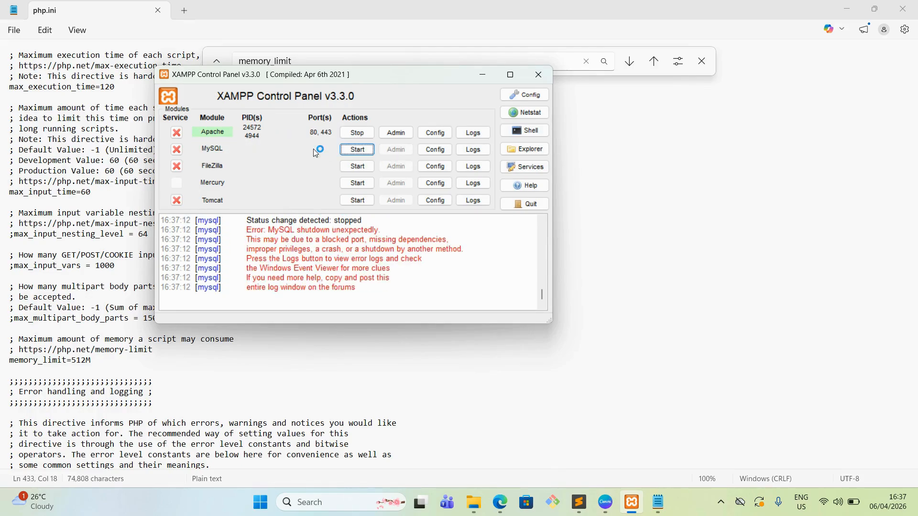
click(359, 150)
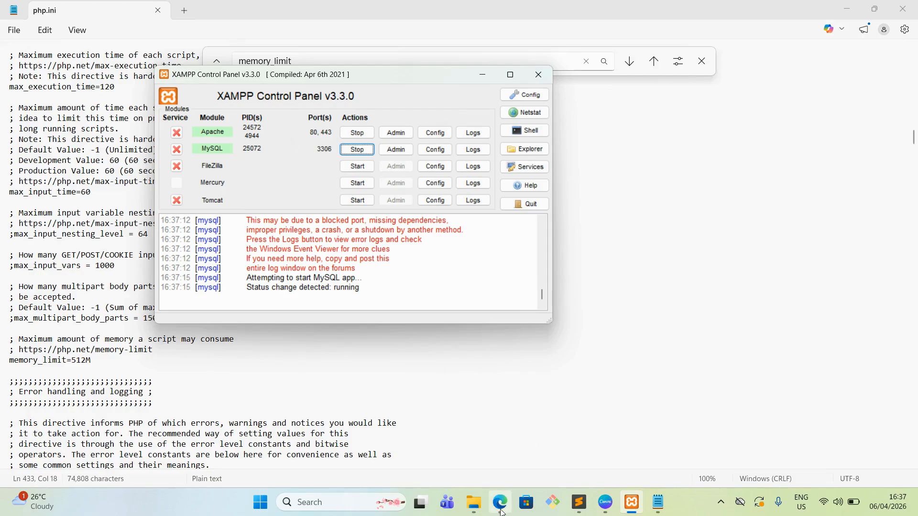
Step: Switch to the Edge browser and reload the localhost/slate page
mouse_move(501, 512)
click(500, 444)
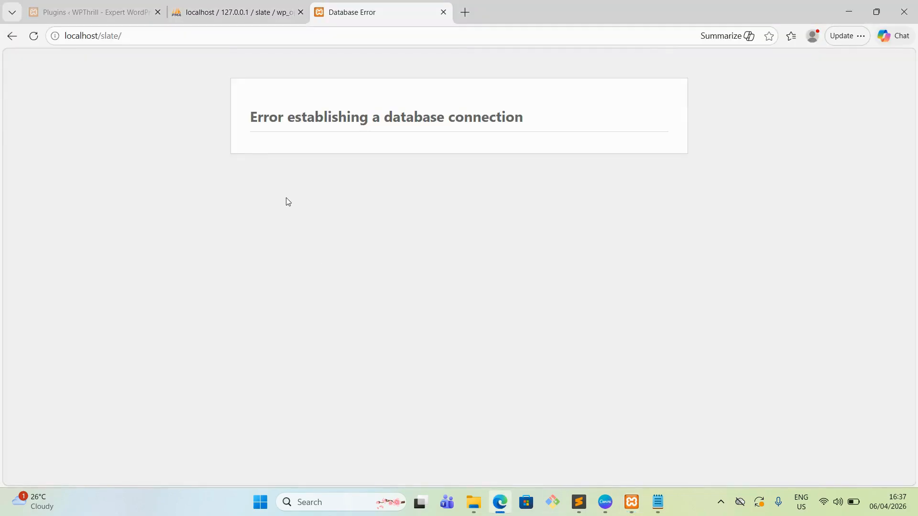
click(34, 36)
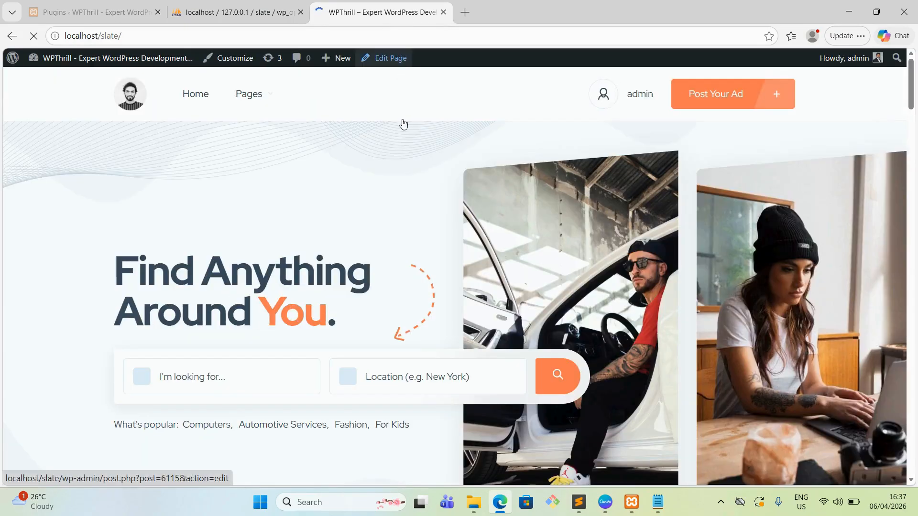
Step: Look through the site's home page down to the featured categories and reload the page from its top
scroll(423, 97, down, 15)
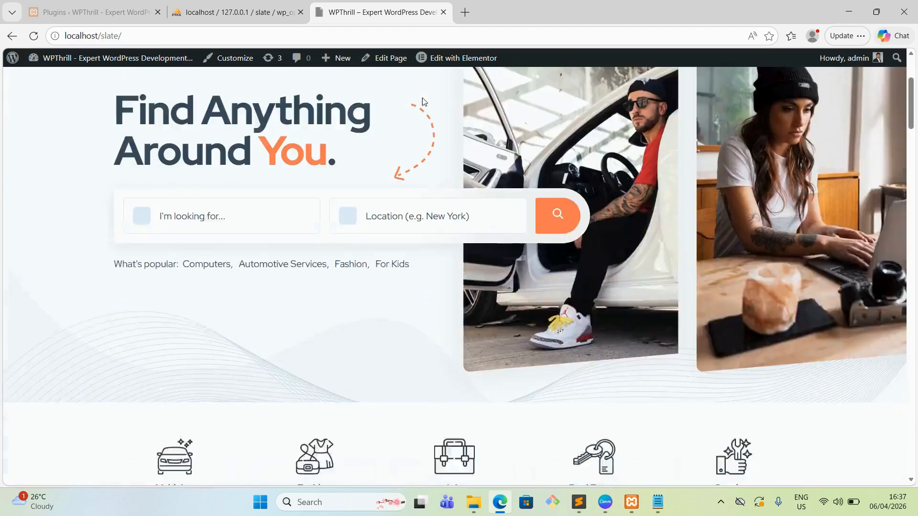
scroll(410, 116, down, 1)
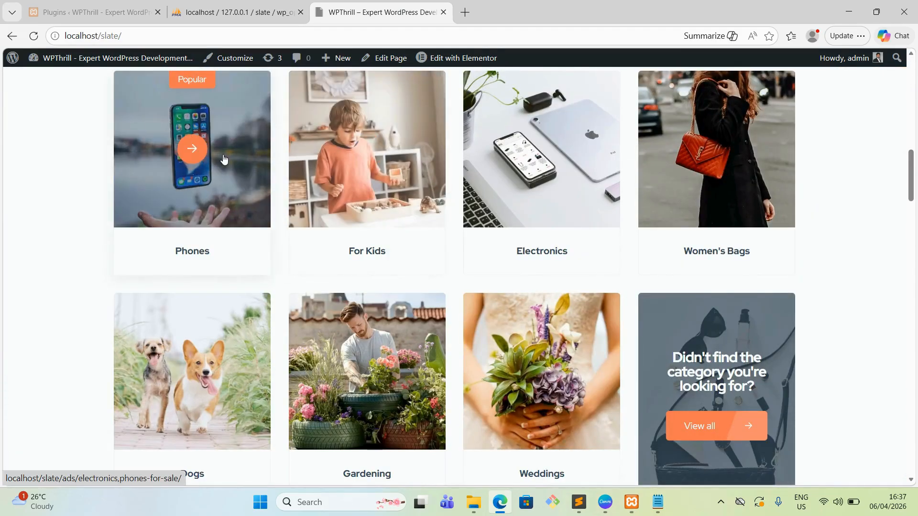
scroll(223, 158, down, 4)
scroll(224, 159, up, 6)
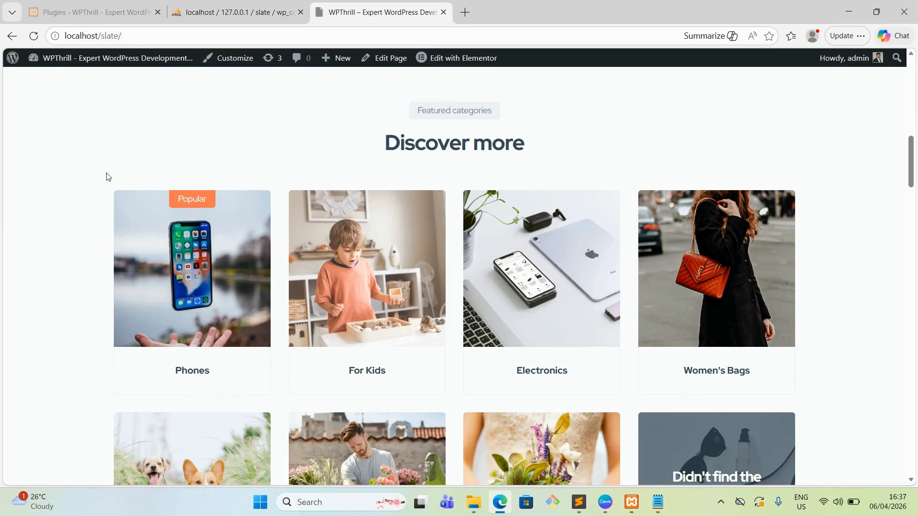
scroll(107, 177, up, 1)
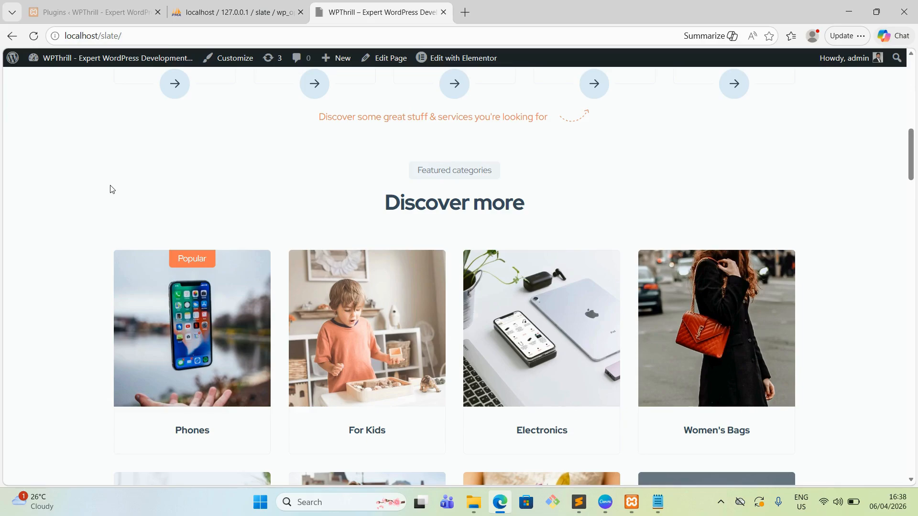
scroll(108, 188, up, 10)
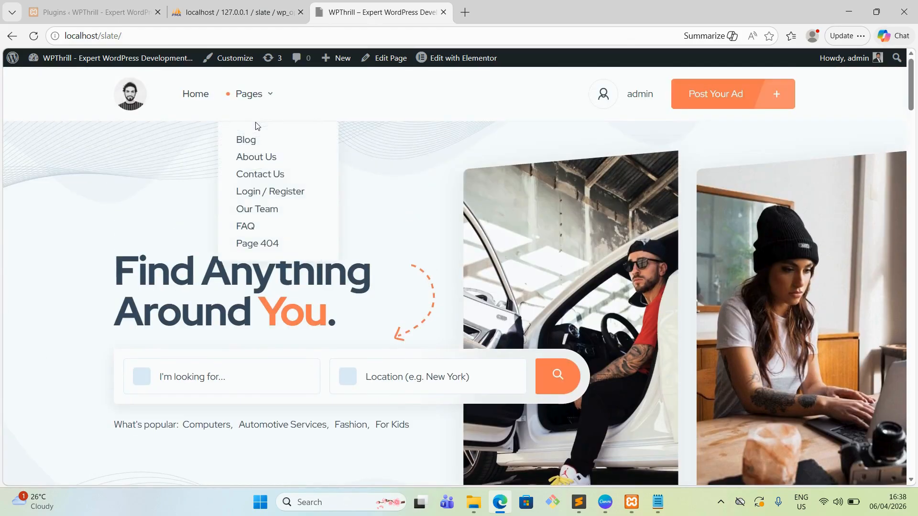
click(33, 36)
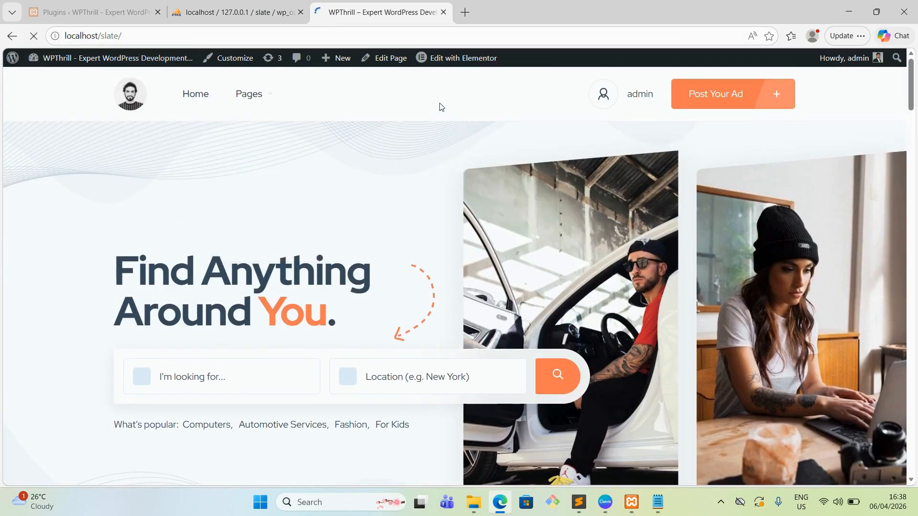